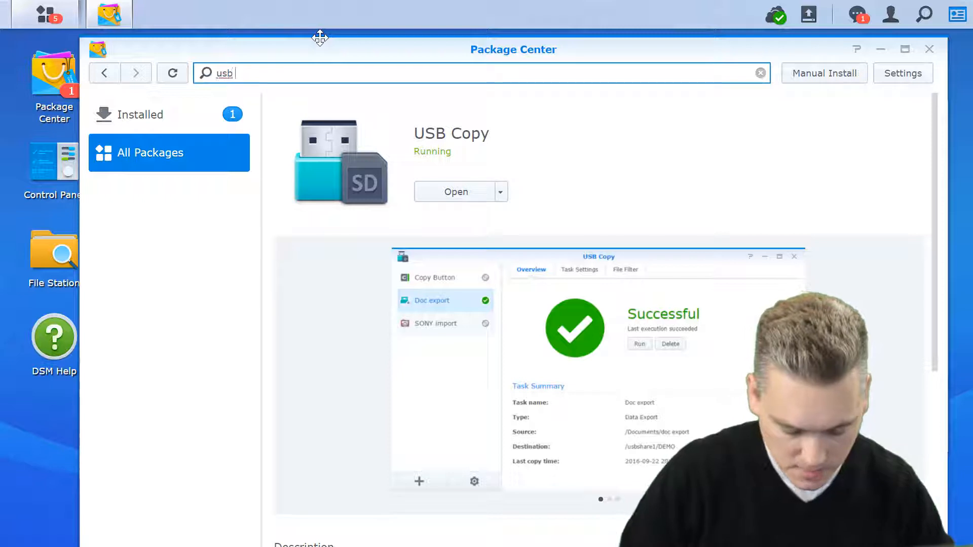
Search the packages for "usb copy" and open the USB Copy package.
{"action": "type", "text": "copy"}
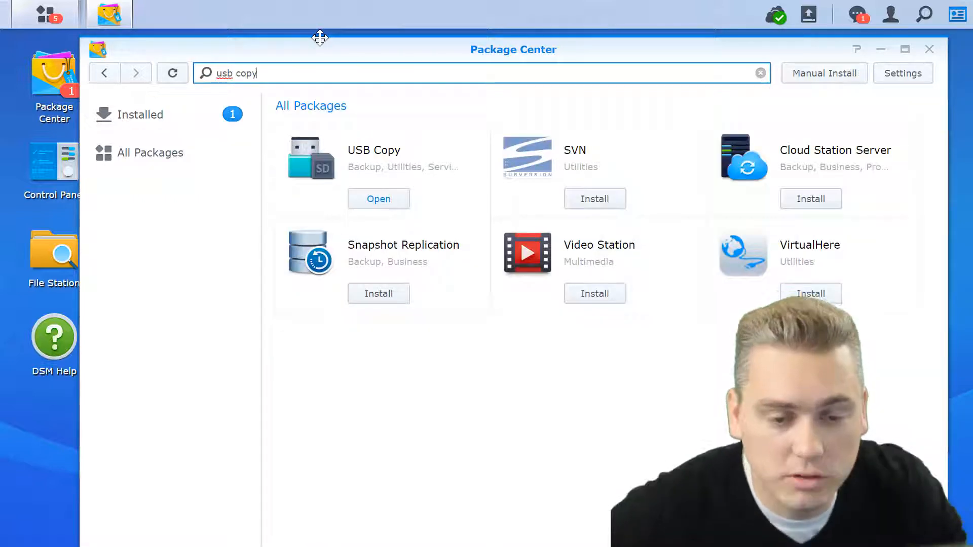
{"action": "left_click", "coordinate": [371, 152]}
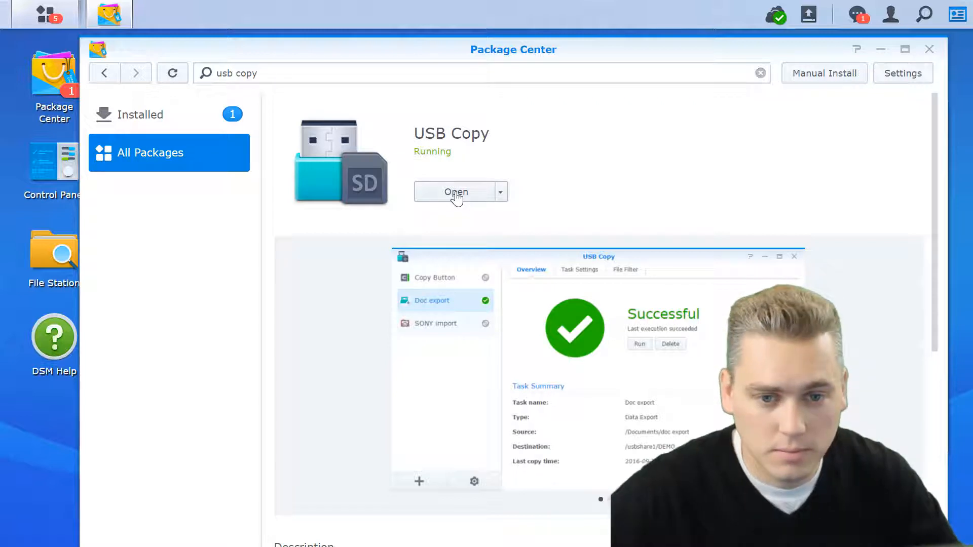
{"action": "left_click", "coordinate": [456, 195]}
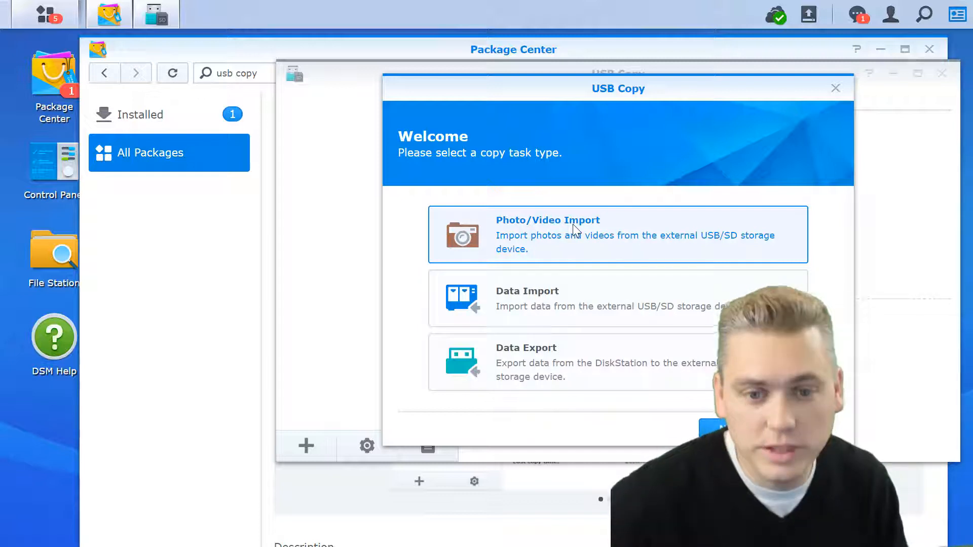
Choose Data Export as the copy task type and continue to the task settings.
{"action": "left_click", "coordinate": [572, 302]}
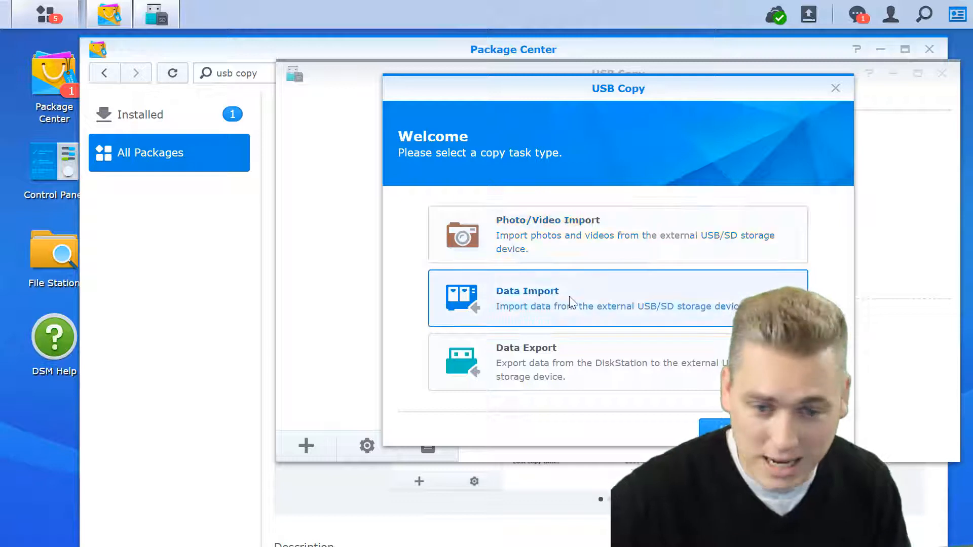
{"action": "left_click", "coordinate": [583, 365]}
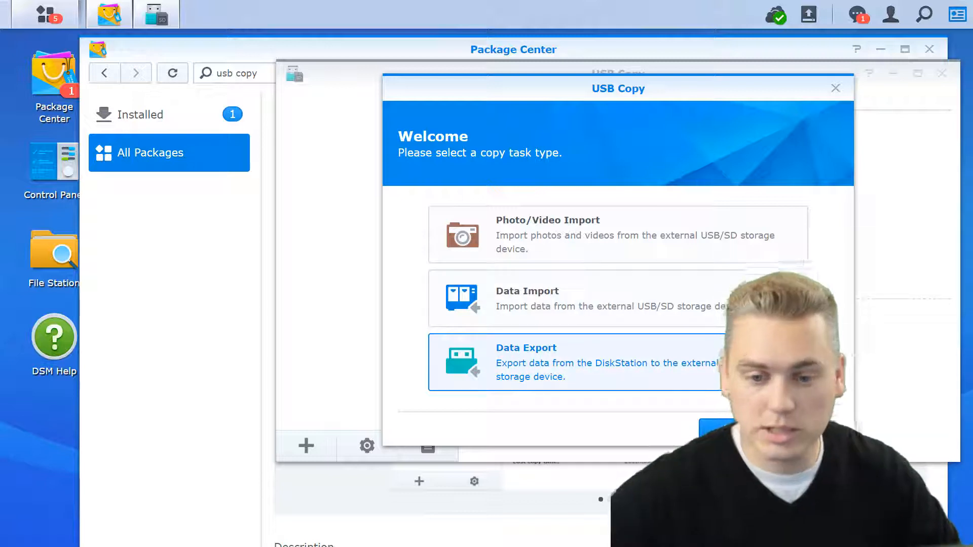
{"action": "left_click", "coordinate": [730, 429]}
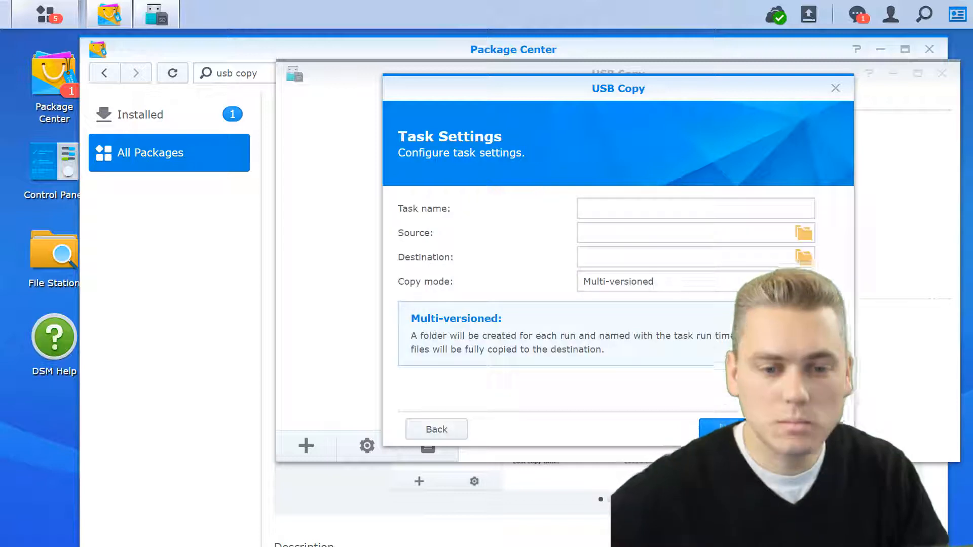
Name the copy task "Client File Backup".
{"action": "left_click", "coordinate": [623, 206]}
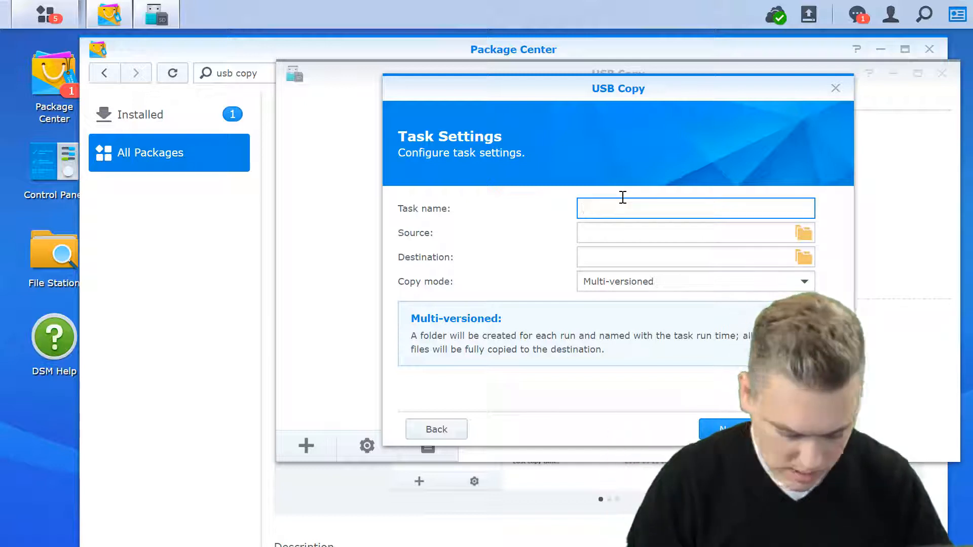
{"action": "type", "text": "Clienbt"}
{"action": "key", "text": "BackSpace"}
{"action": "key", "text": "BackSpace"}
{"action": "key", "text": "BackSpace"}
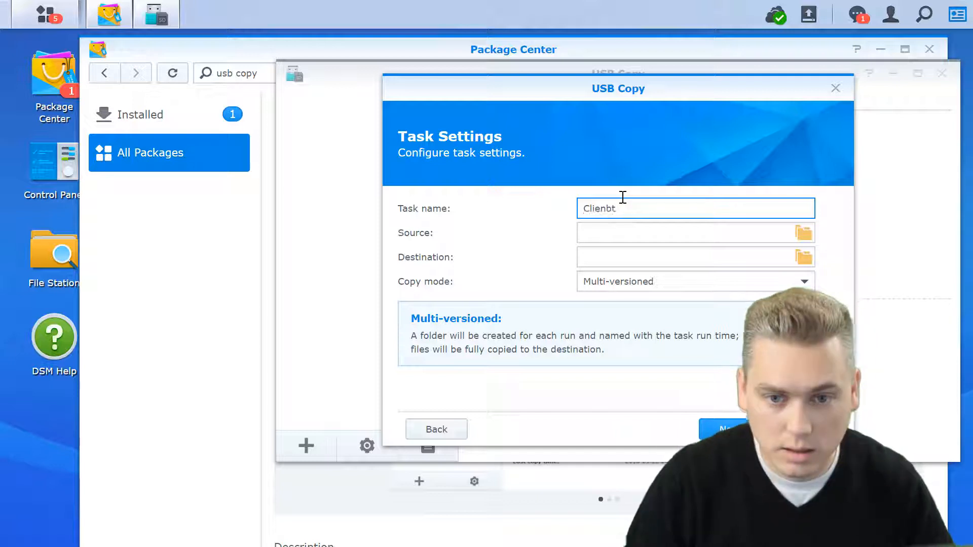
{"action": "type", "text": "t File Backup"}
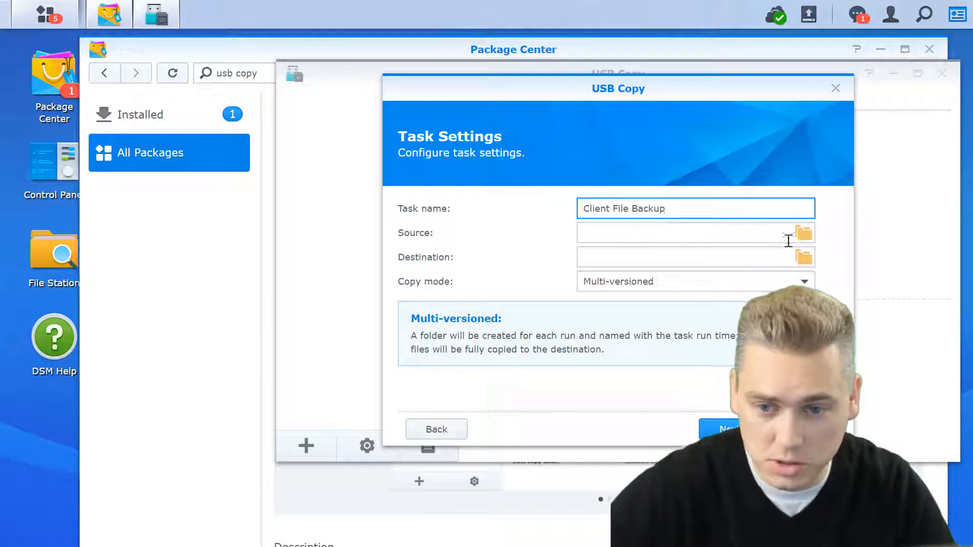
Set the task's source to the Client Files folder.
{"action": "left_click", "coordinate": [803, 232]}
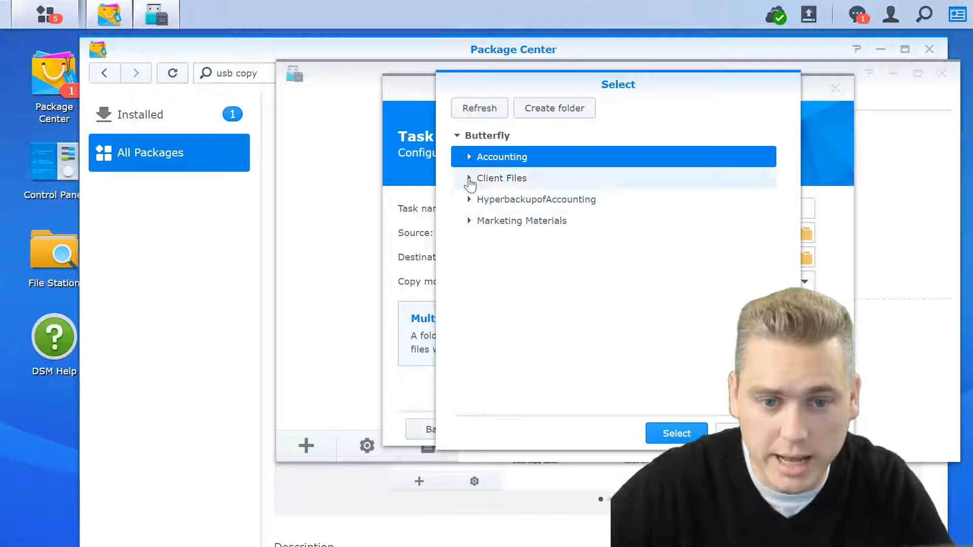
{"action": "left_click", "coordinate": [480, 178]}
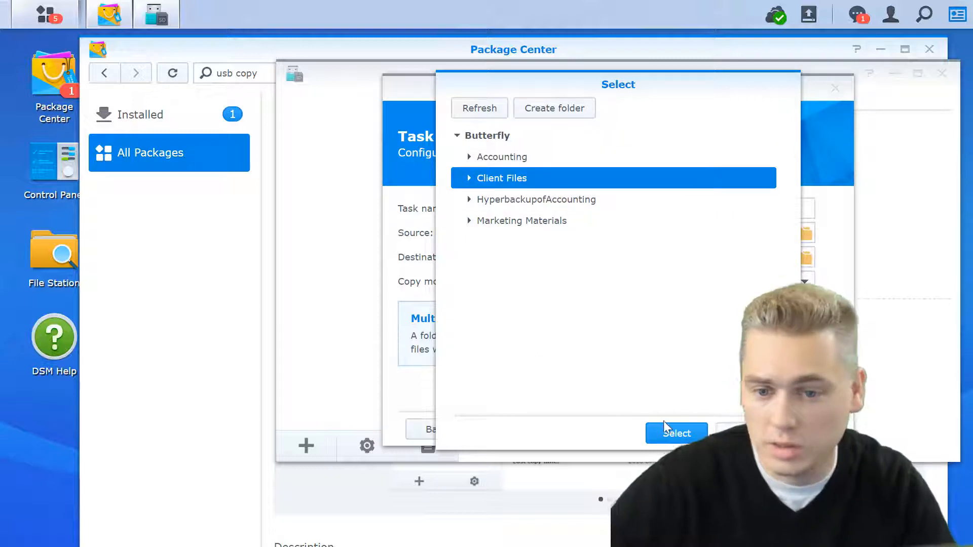
{"action": "left_click", "coordinate": [674, 434]}
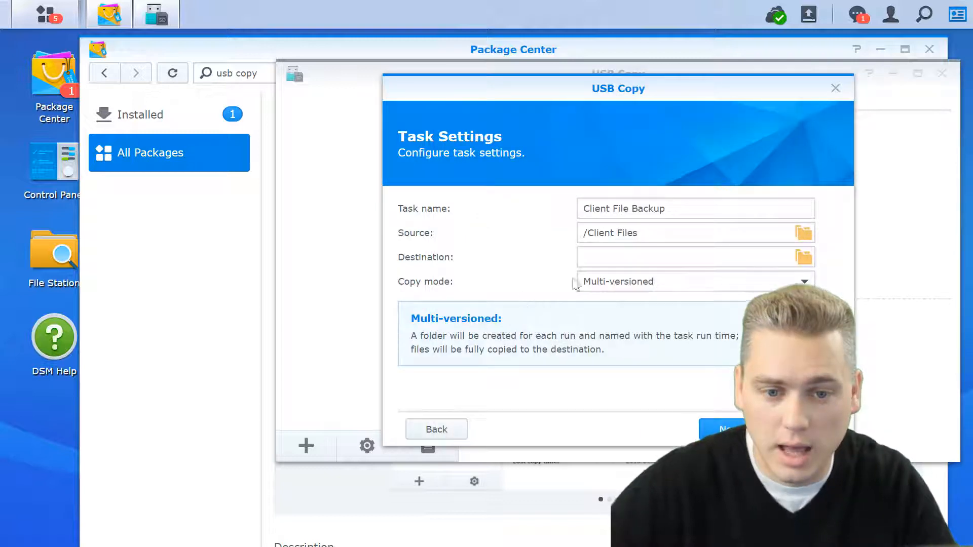
Create a folder named "Client Folder Backup" on usbshare1 and use it as the task's destination.
{"action": "left_click", "coordinate": [608, 257]}
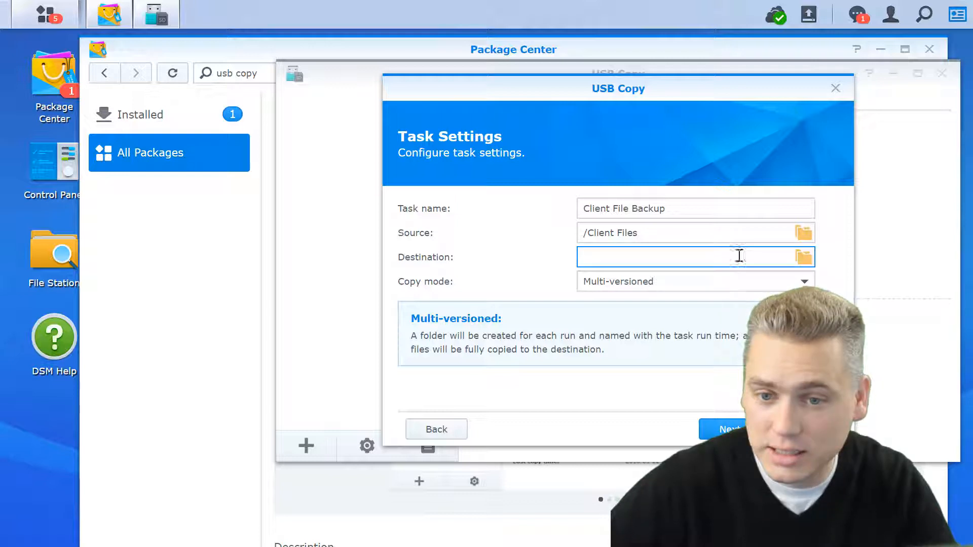
{"action": "left_click", "coordinate": [803, 258]}
{"action": "left_click", "coordinate": [469, 157]}
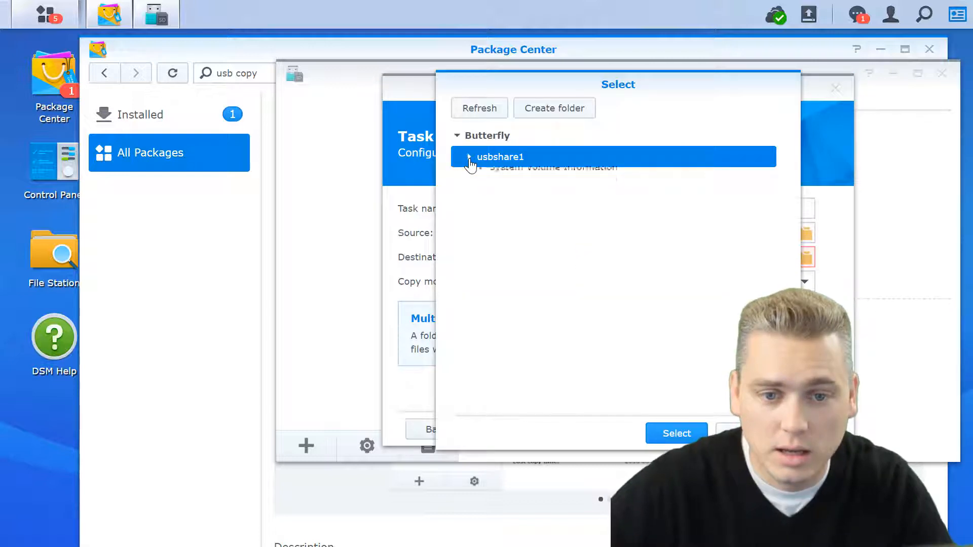
{"action": "left_click", "coordinate": [469, 158]}
{"action": "left_click", "coordinate": [555, 111]}
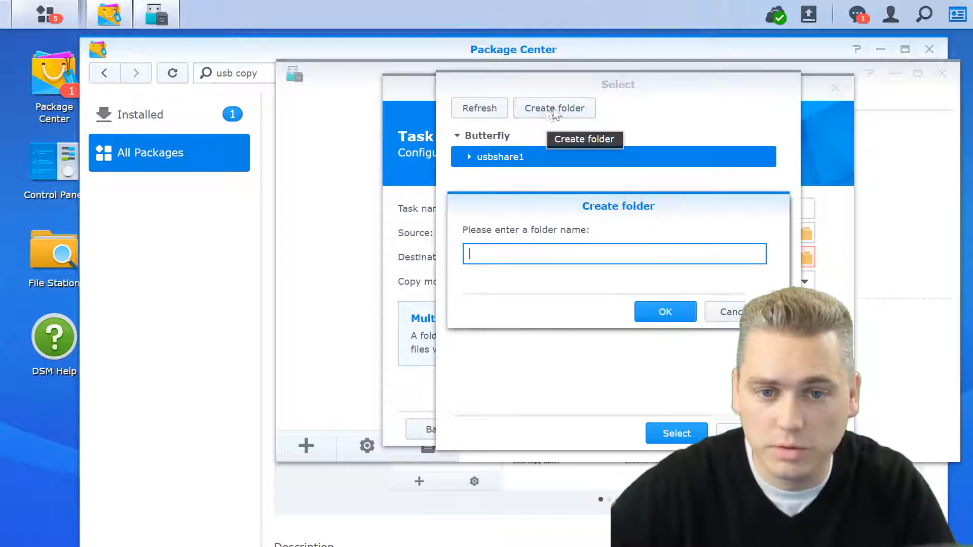
{"action": "type", "text": "C"}
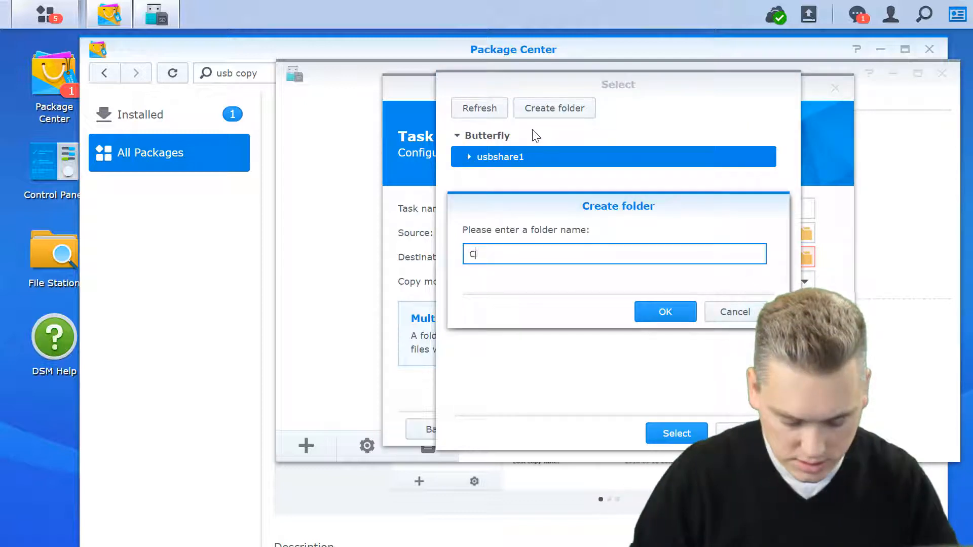
{"action": "type", "text": "lient Folder B"}
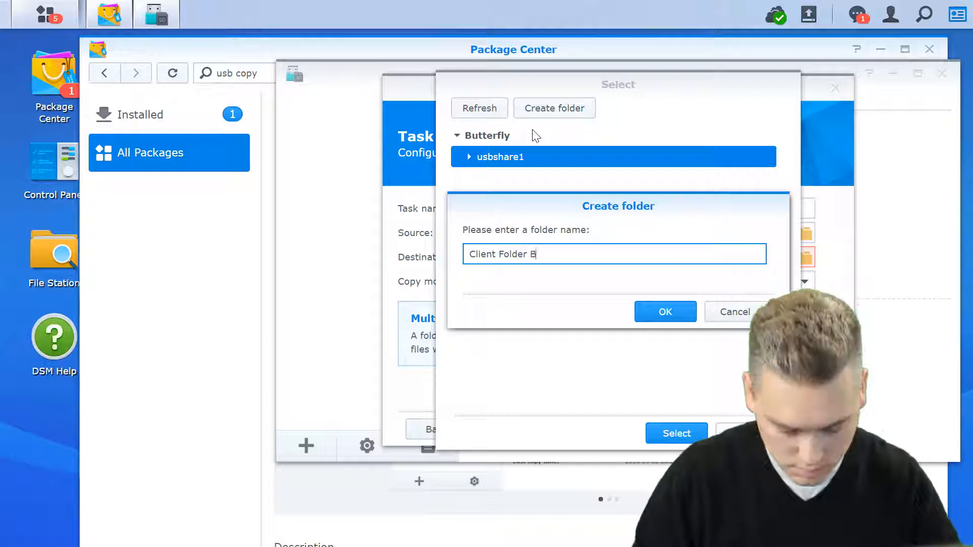
{"action": "type", "text": "ackup"}
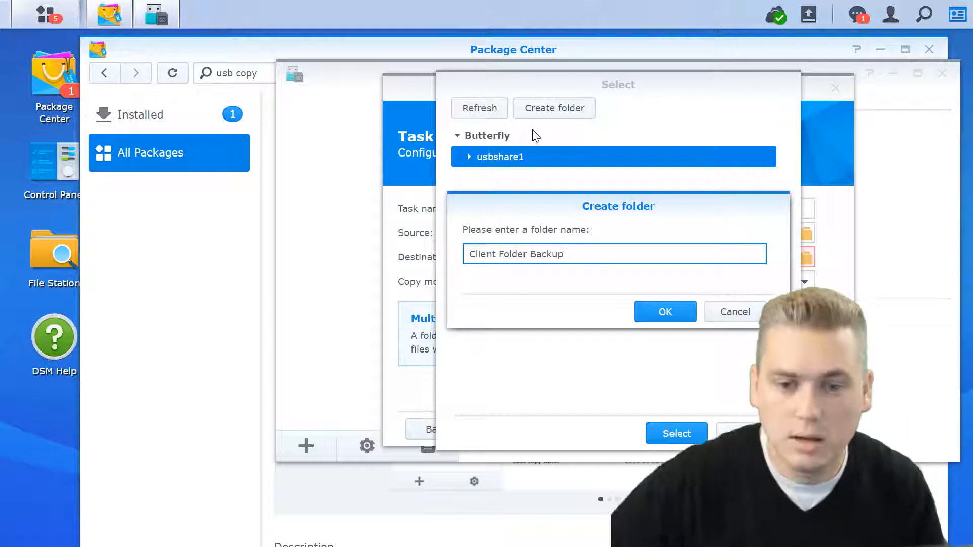
{"action": "left_click", "coordinate": [667, 318]}
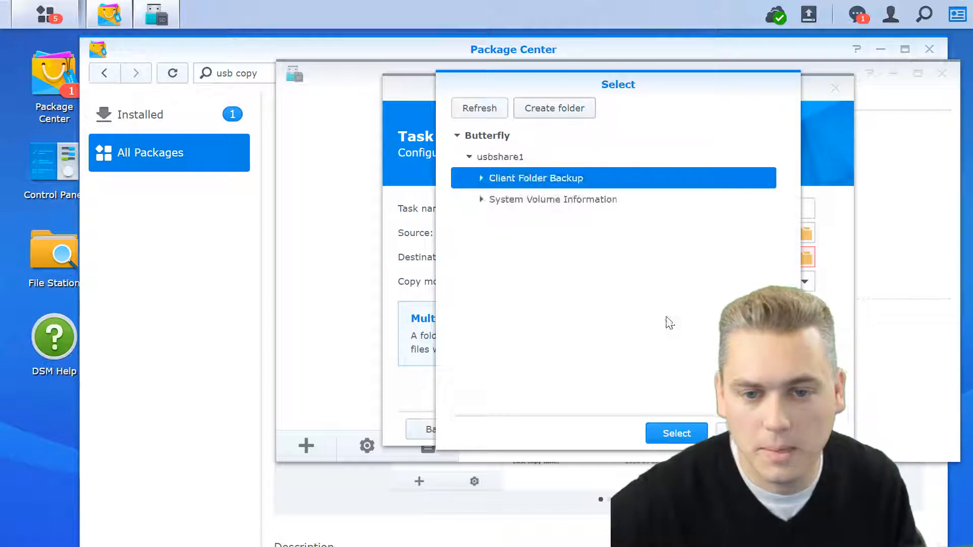
{"action": "left_click", "coordinate": [676, 433]}
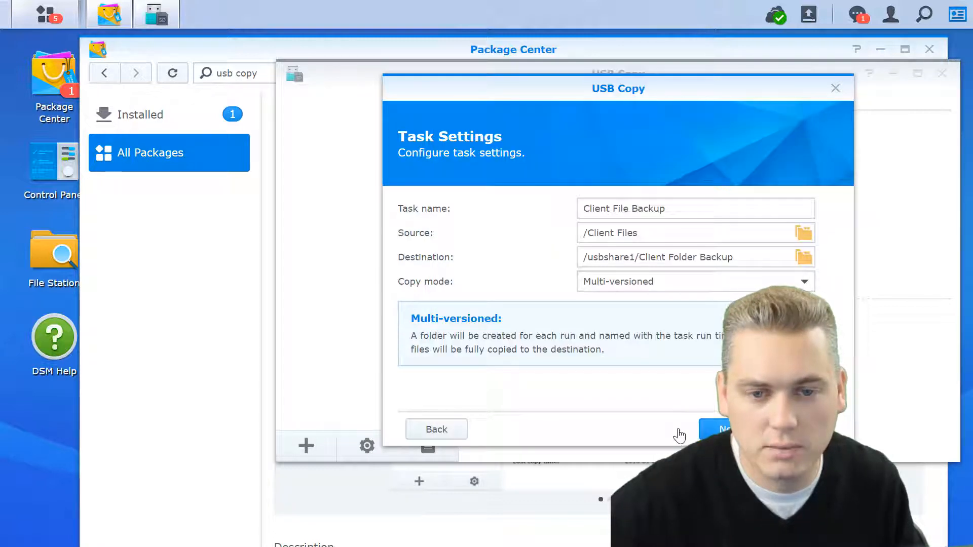
Set the copy mode to Mirroring and continue to the trigger time settings.
{"action": "left_click", "coordinate": [626, 283]}
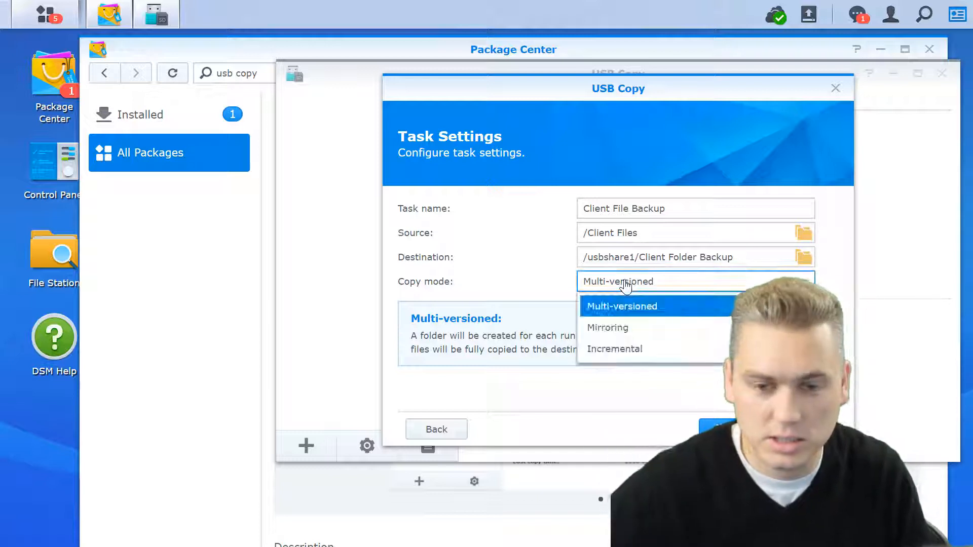
{"action": "left_click", "coordinate": [606, 329]}
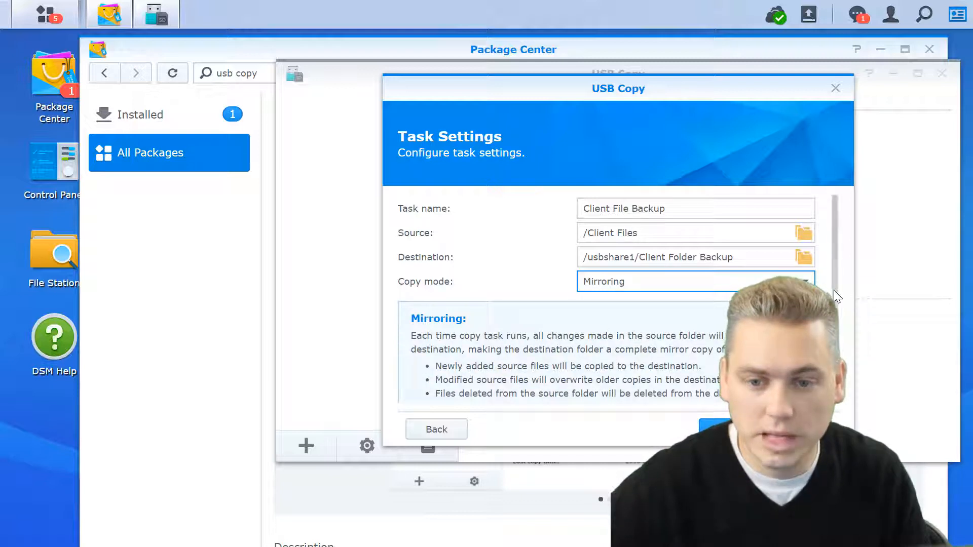
{"action": "scroll", "coordinate": [835, 289], "scroll_direction": "down", "scroll_amount": 1}
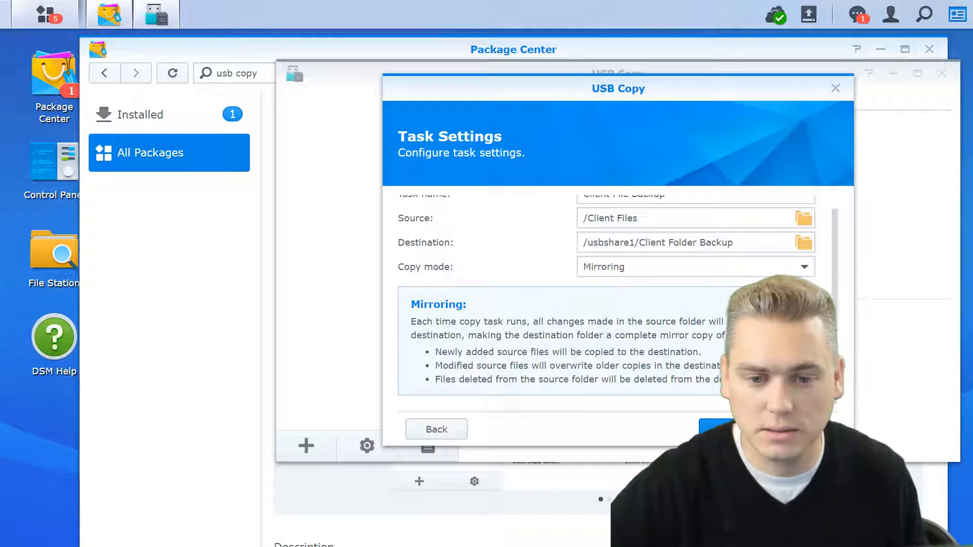
{"action": "left_click", "coordinate": [731, 430]}
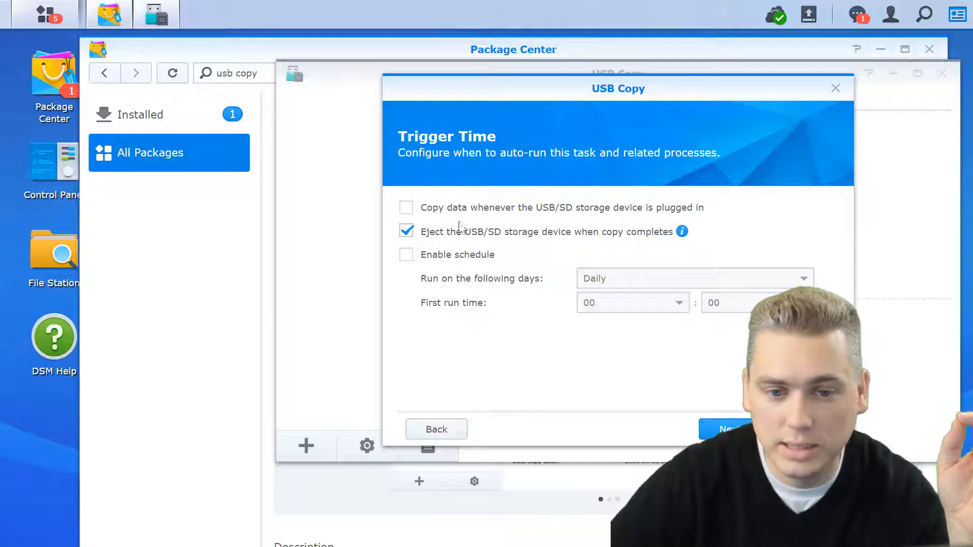
Turn off ejecting the storage device when the copy completes and enable the run schedule.
{"action": "left_click", "coordinate": [407, 232]}
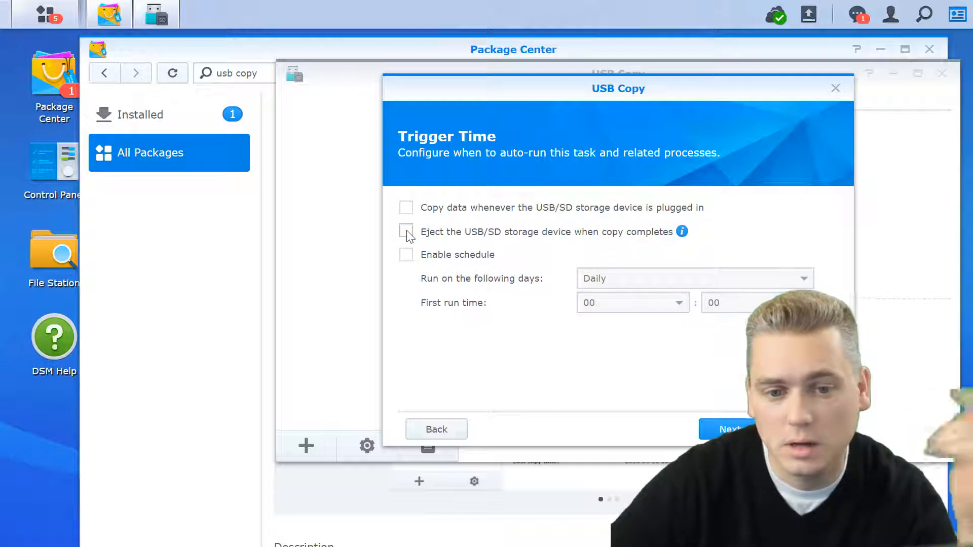
{"action": "left_click", "coordinate": [407, 255]}
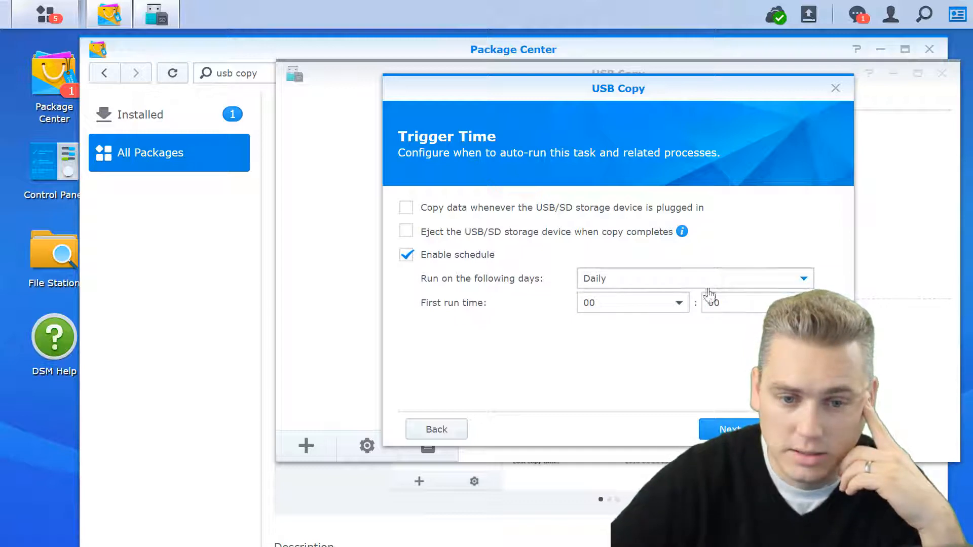
Try 01 and 07 as the first run hour of the daily schedule.
{"action": "left_click", "coordinate": [679, 305]}
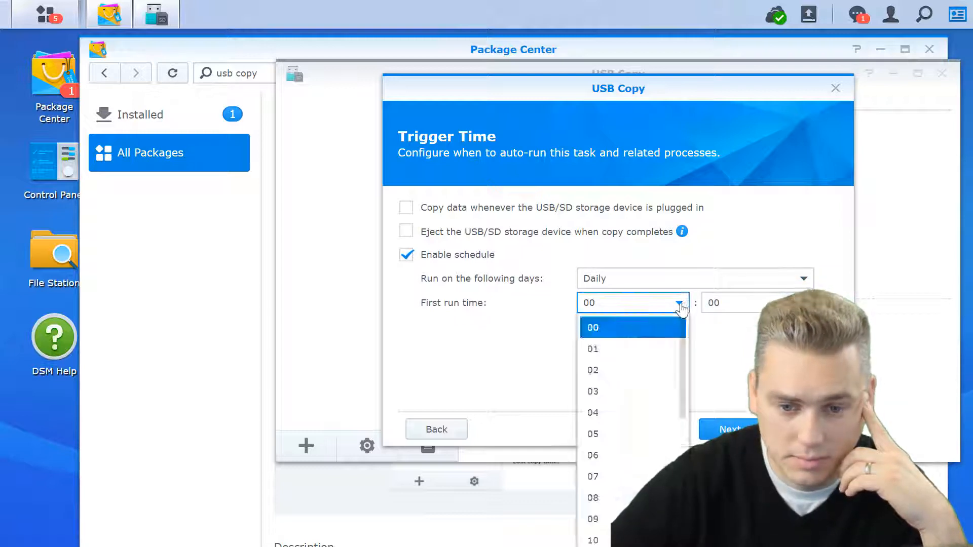
{"action": "left_click", "coordinate": [629, 349]}
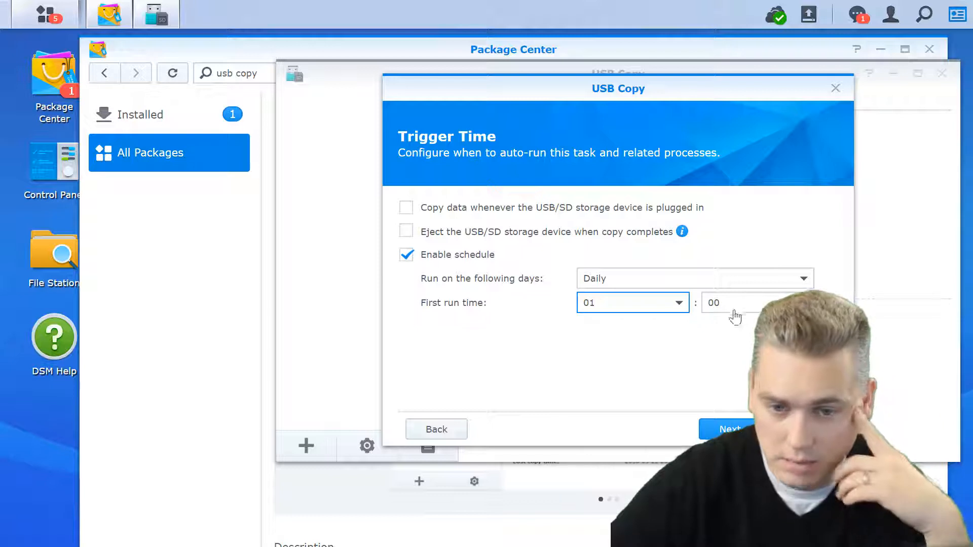
{"action": "left_click", "coordinate": [679, 304]}
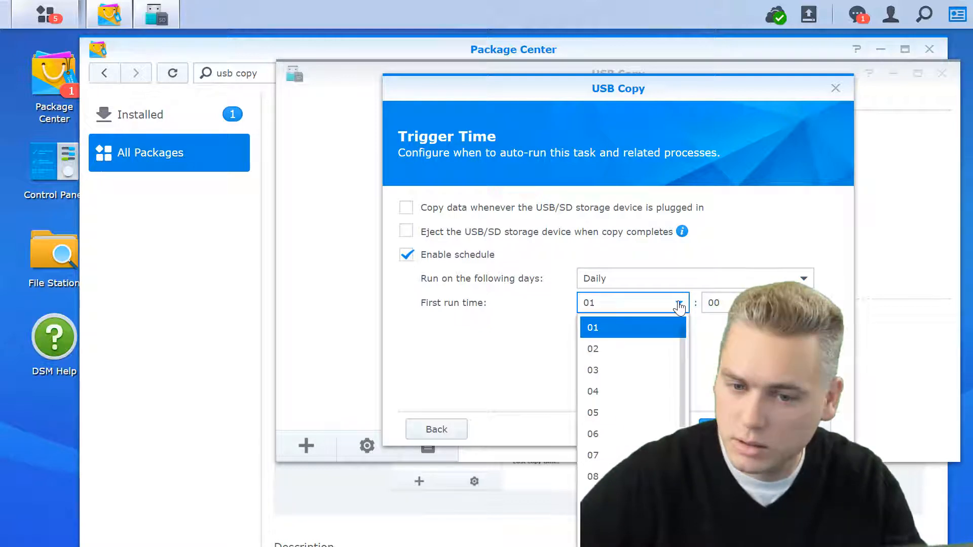
{"action": "left_click", "coordinate": [619, 455]}
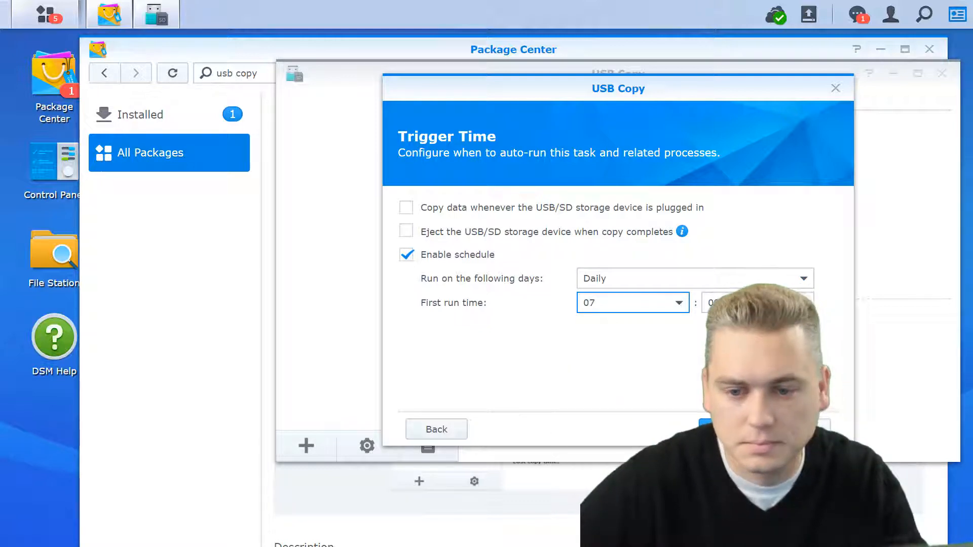
Set the first run hour of the daily schedule to 19.
{"action": "left_click", "coordinate": [679, 303]}
{"action": "scroll", "coordinate": [608, 369], "scroll_direction": "down", "scroll_amount": 3}
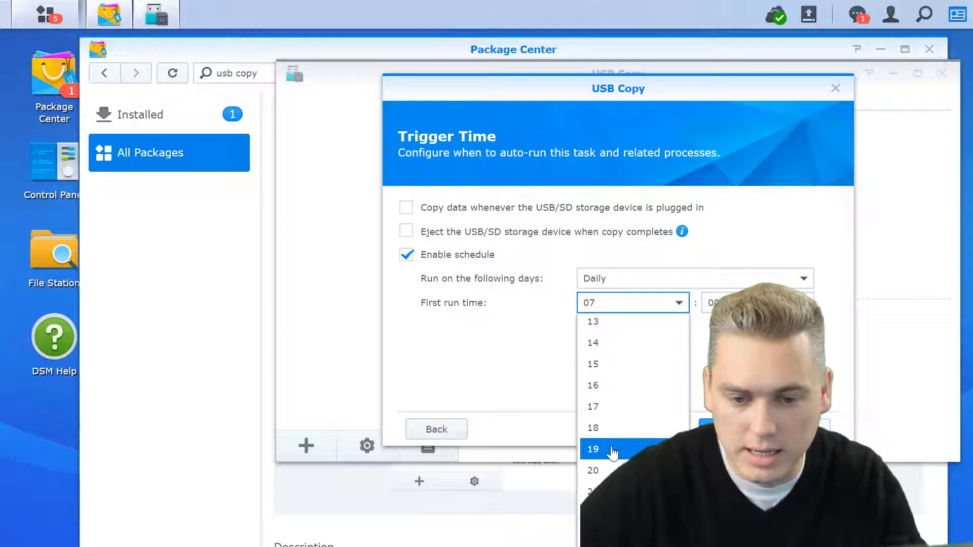
{"action": "left_click", "coordinate": [614, 450]}
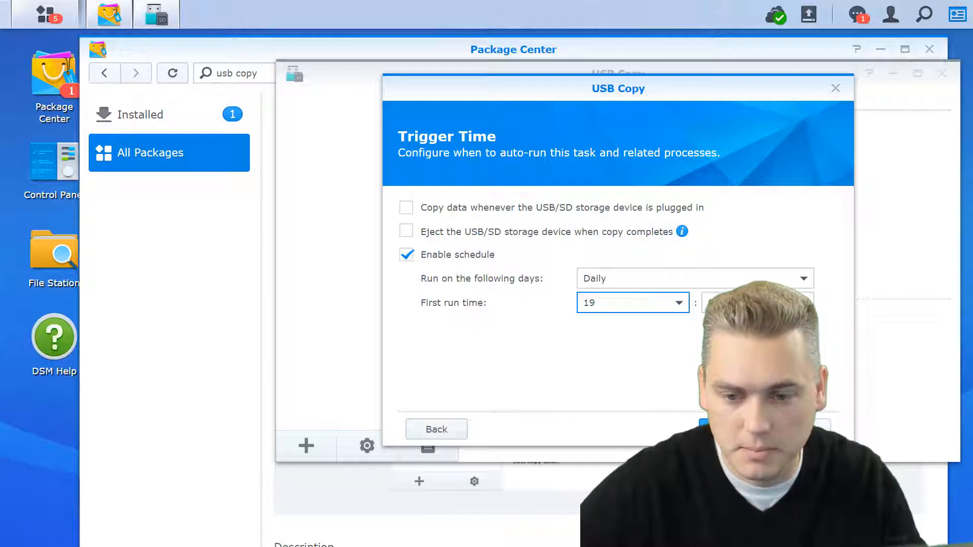
Finish creating the task with all file types included and run the Client File Backup task.
{"action": "left_click", "coordinate": [729, 429]}
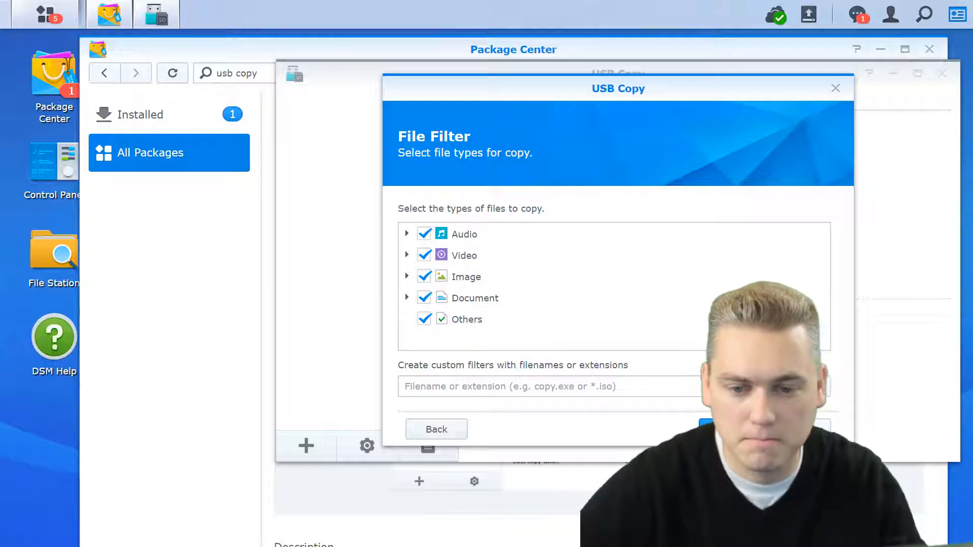
{"action": "left_click", "coordinate": [729, 429]}
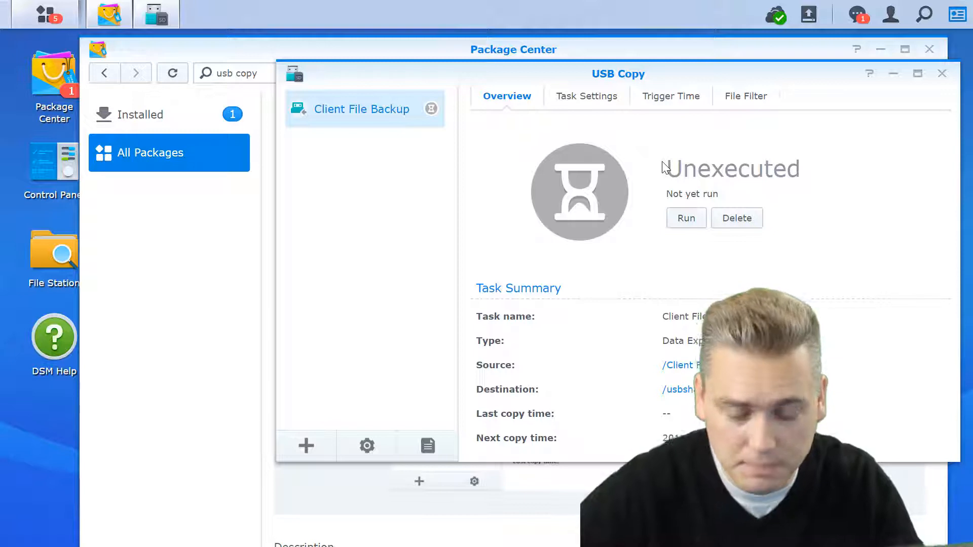
{"action": "left_click", "coordinate": [684, 219]}
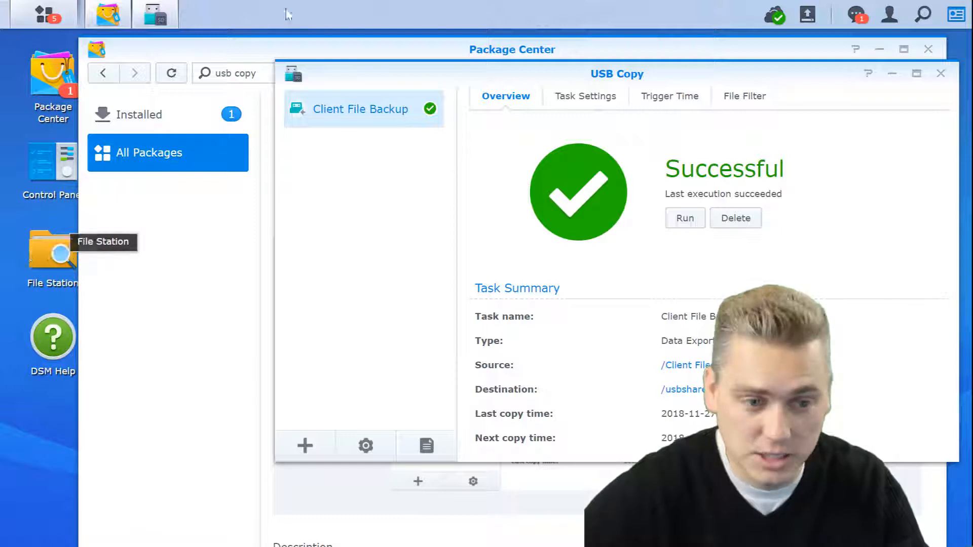
Close USB Copy and Package Center, and open File Station.
{"action": "left_click", "coordinate": [941, 74]}
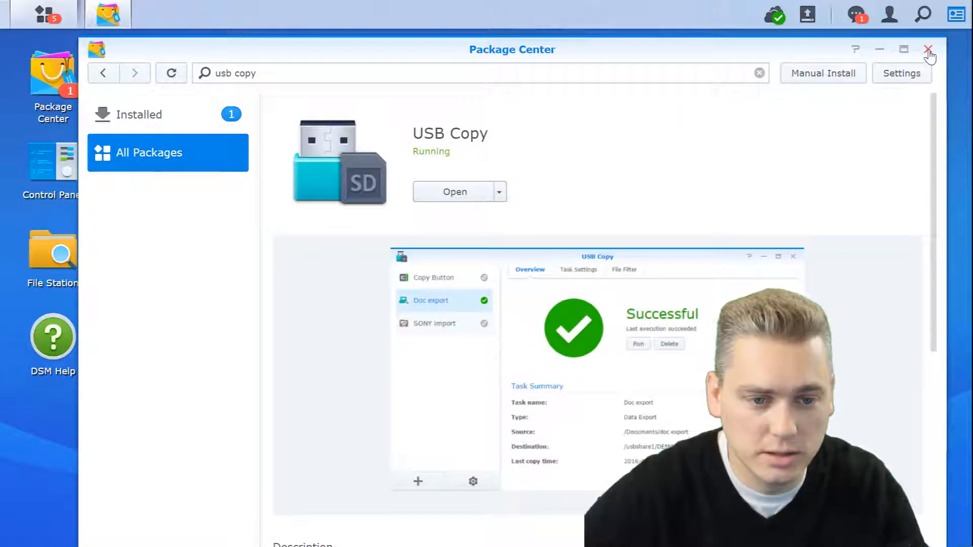
{"action": "left_click", "coordinate": [928, 50]}
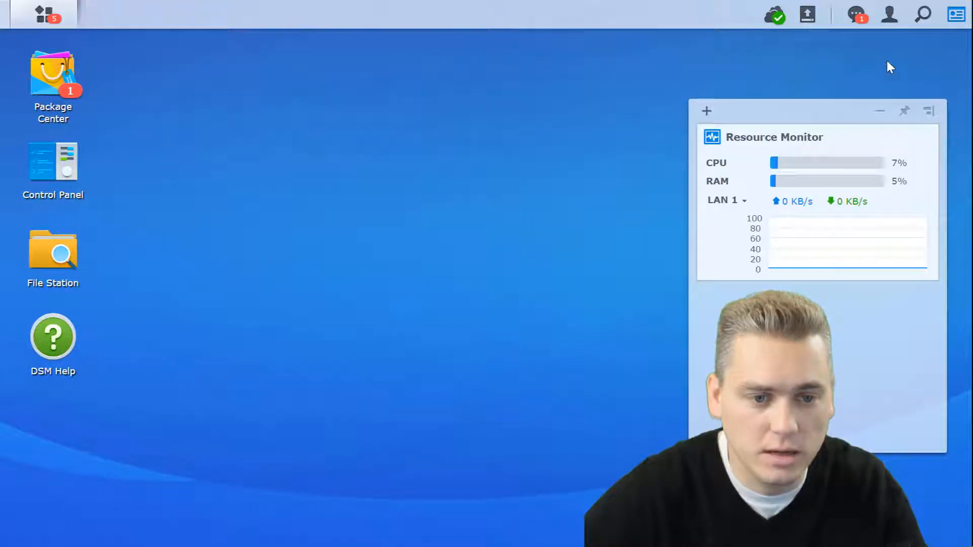
{"action": "double_click", "coordinate": [48, 256]}
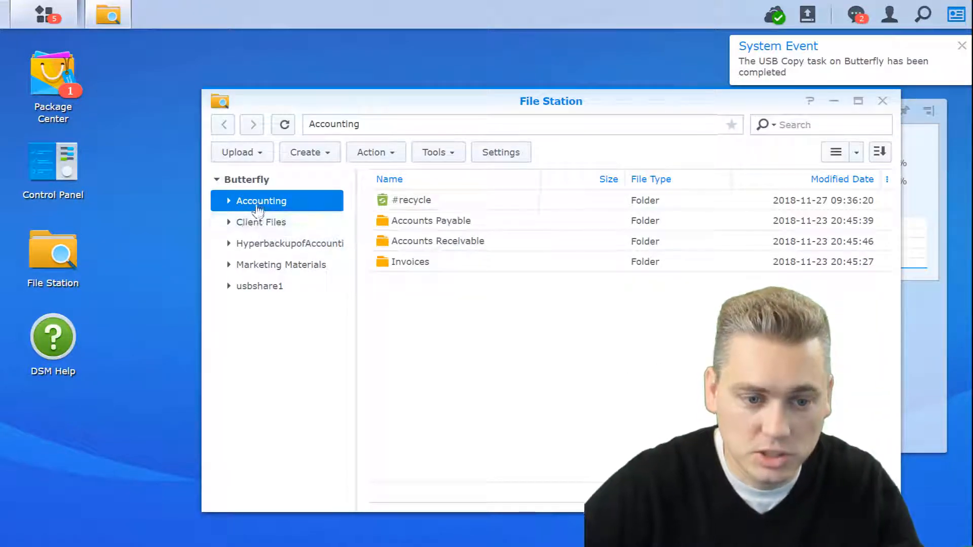
Look through the shared folders and examine the client's copied files inside Client Folder Backup on usbshare1.
{"action": "left_click", "coordinate": [250, 222]}
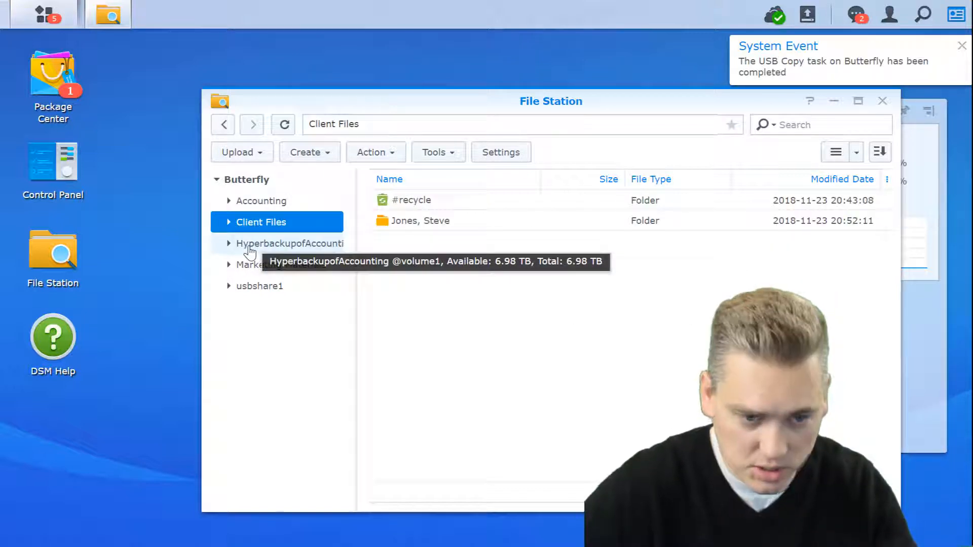
{"action": "left_click", "coordinate": [249, 245]}
{"action": "left_click", "coordinate": [251, 271]}
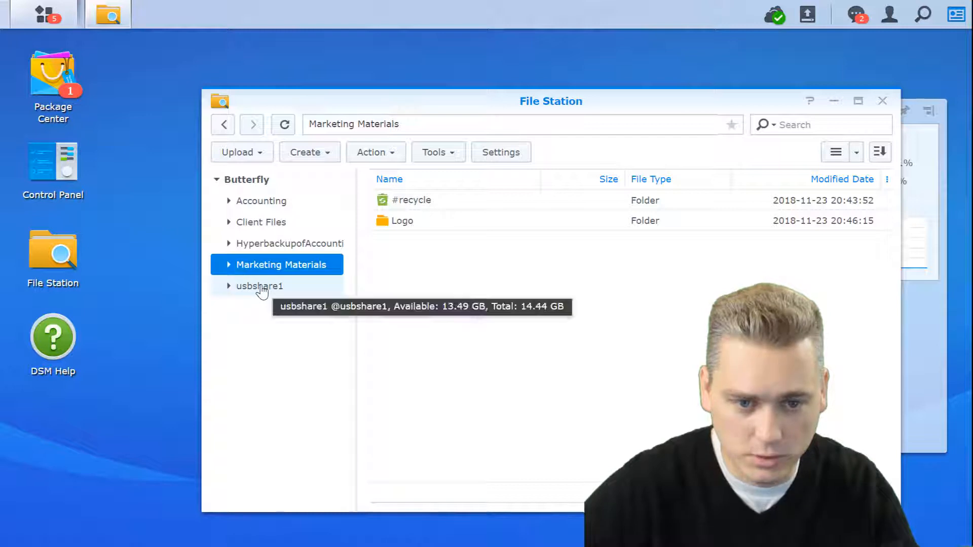
{"action": "left_click", "coordinate": [261, 290]}
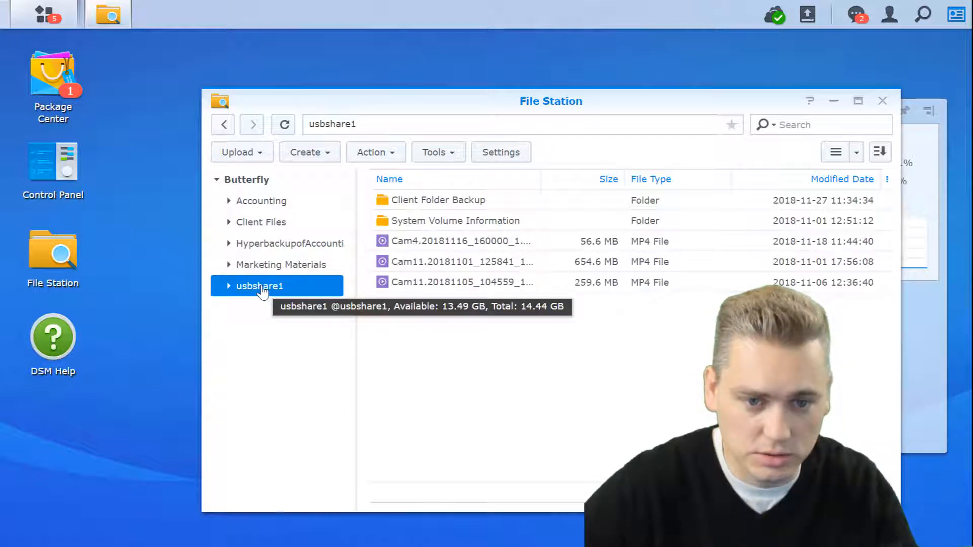
{"action": "double_click", "coordinate": [439, 203]}
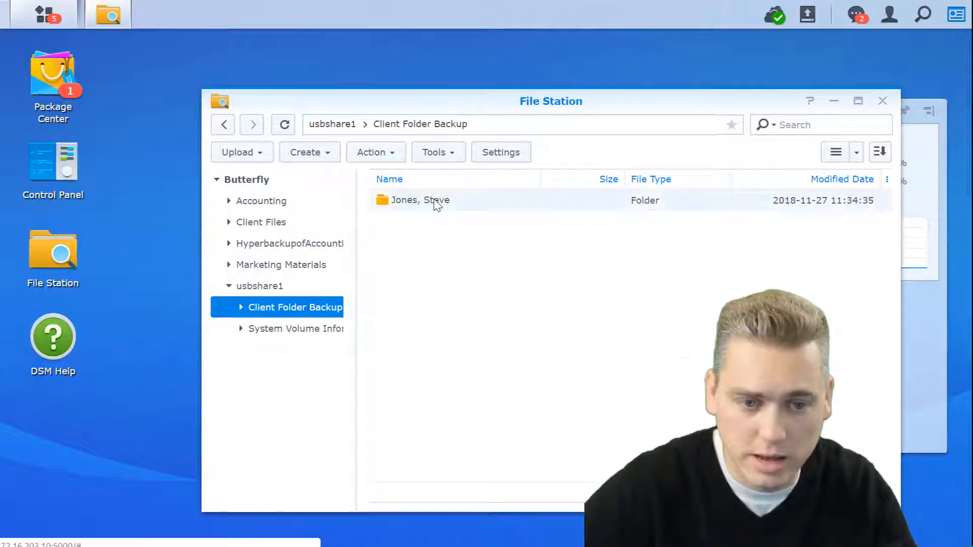
{"action": "double_click", "coordinate": [437, 203]}
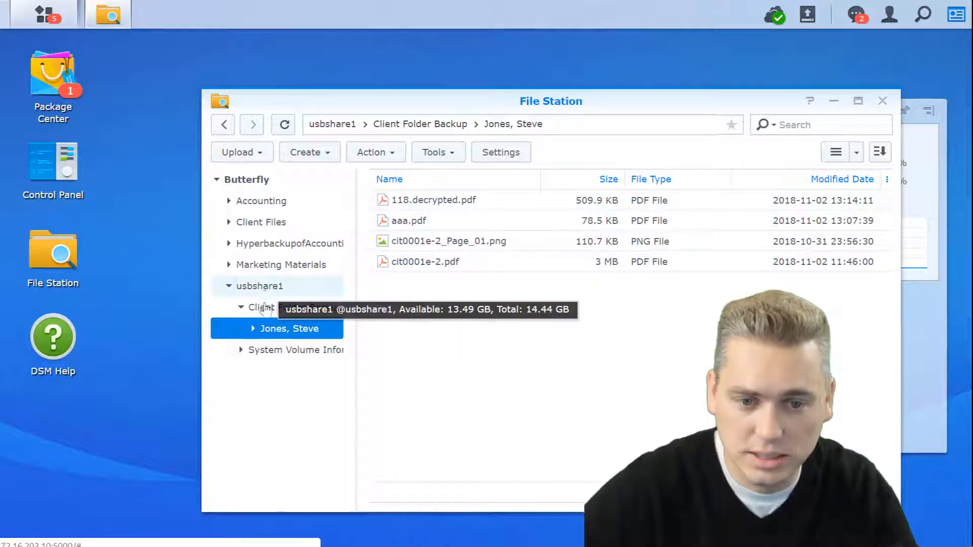
Examine the same client's folder in Client Files to compare the source files with the USB backup.
{"action": "left_click", "coordinate": [262, 225]}
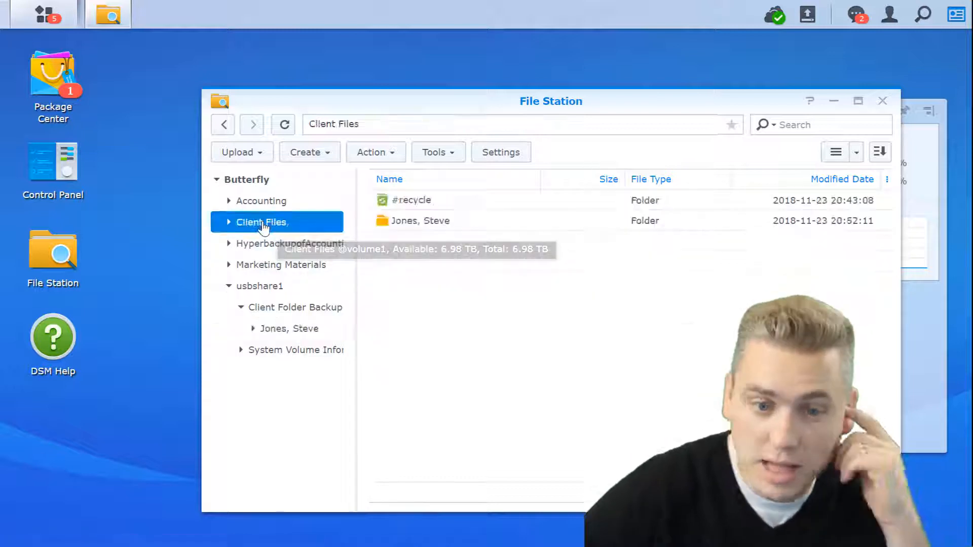
{"action": "double_click", "coordinate": [428, 223]}
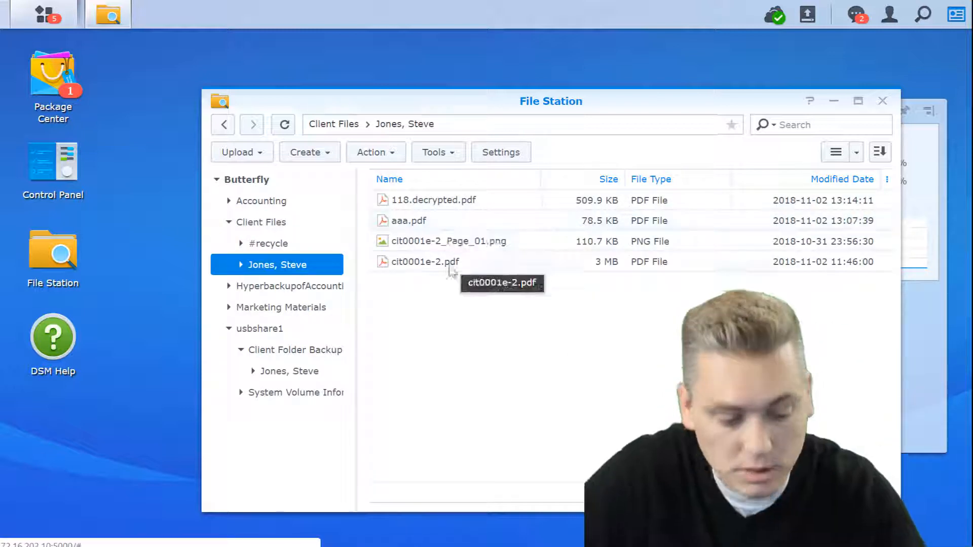
{"action": "left_click", "coordinate": [230, 223]}
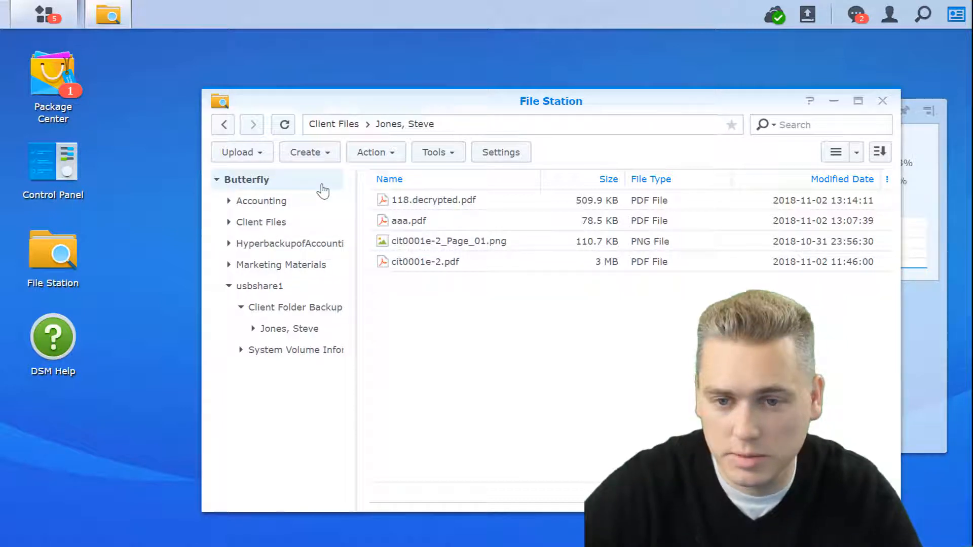
Move the file window aside and bring the Resource Monitor widget forward to check CPU and RAM usage.
{"action": "left_click_drag", "start_coordinate": [754, 103], "coordinate": [625, 90]}
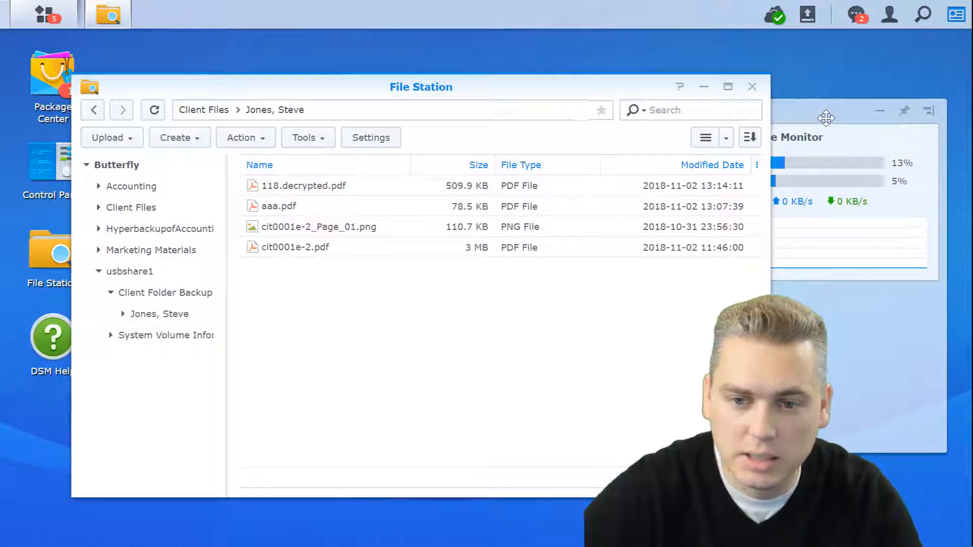
{"action": "left_click_drag", "start_coordinate": [825, 116], "coordinate": [833, 98]}
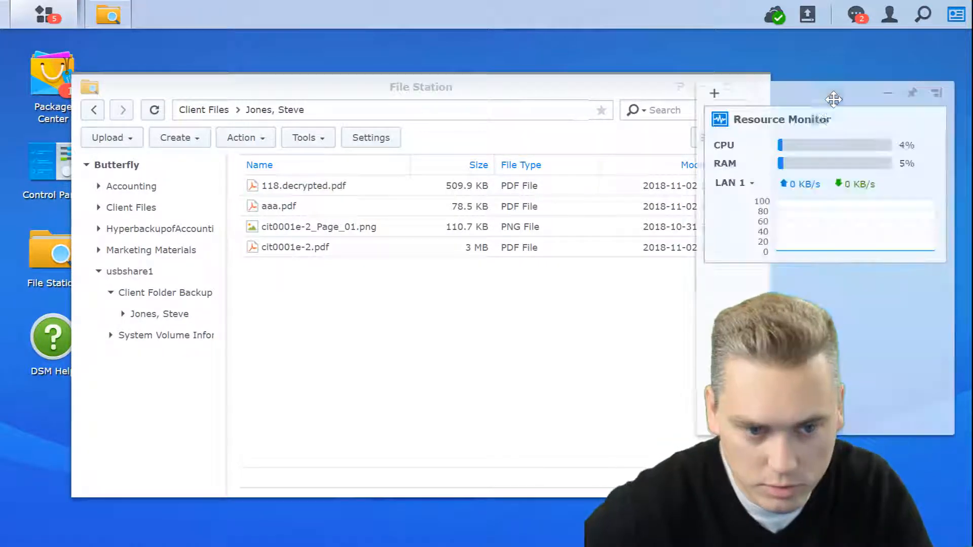
{"action": "mouse_move", "coordinate": [796, 155]}
{"action": "mouse_move", "coordinate": [793, 172]}
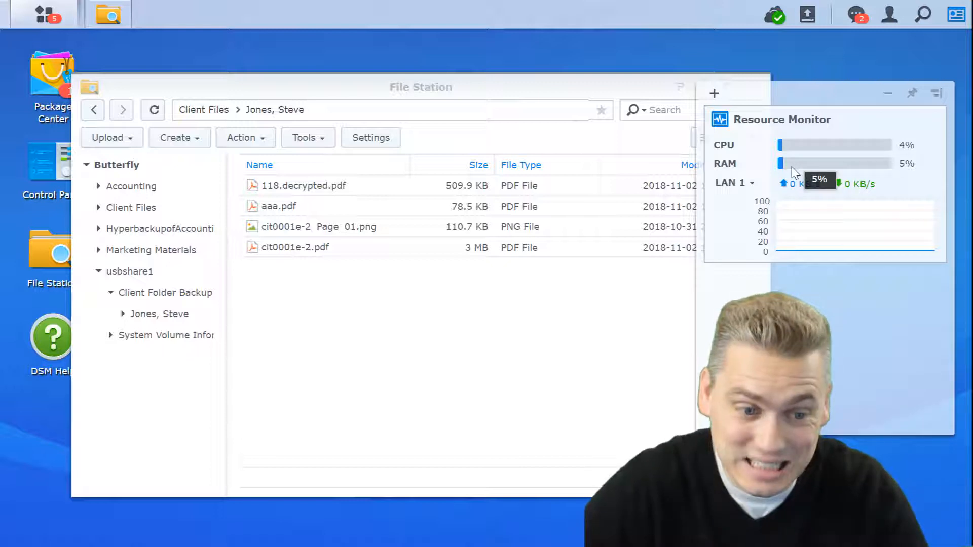